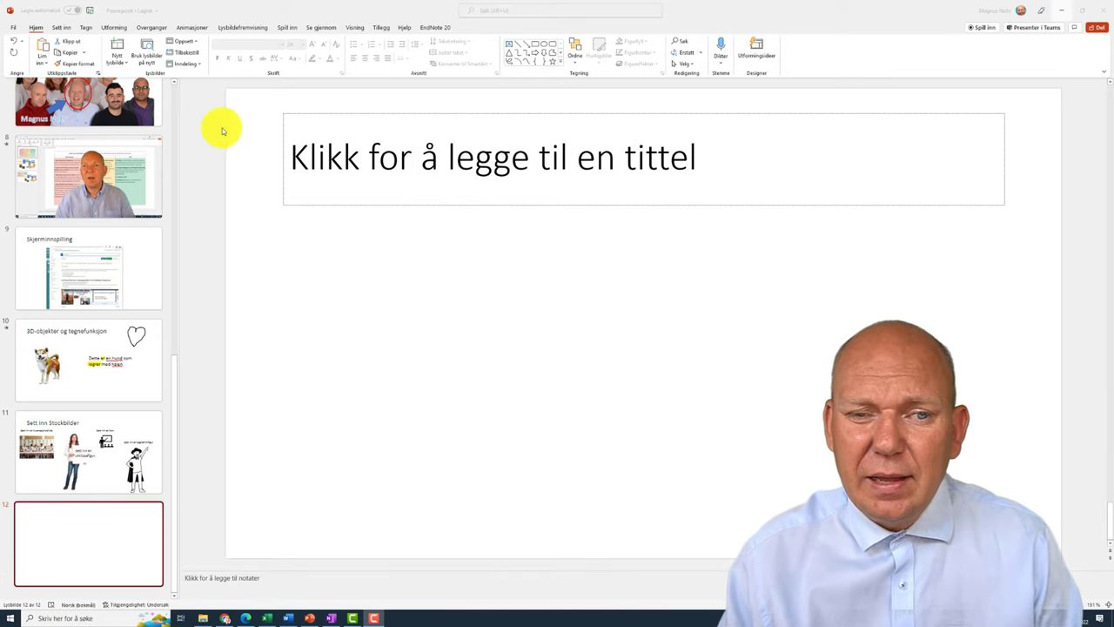
Step: Switch slide 12 to the Blank layout
{"action": "left_click", "coordinate": [187, 43]}
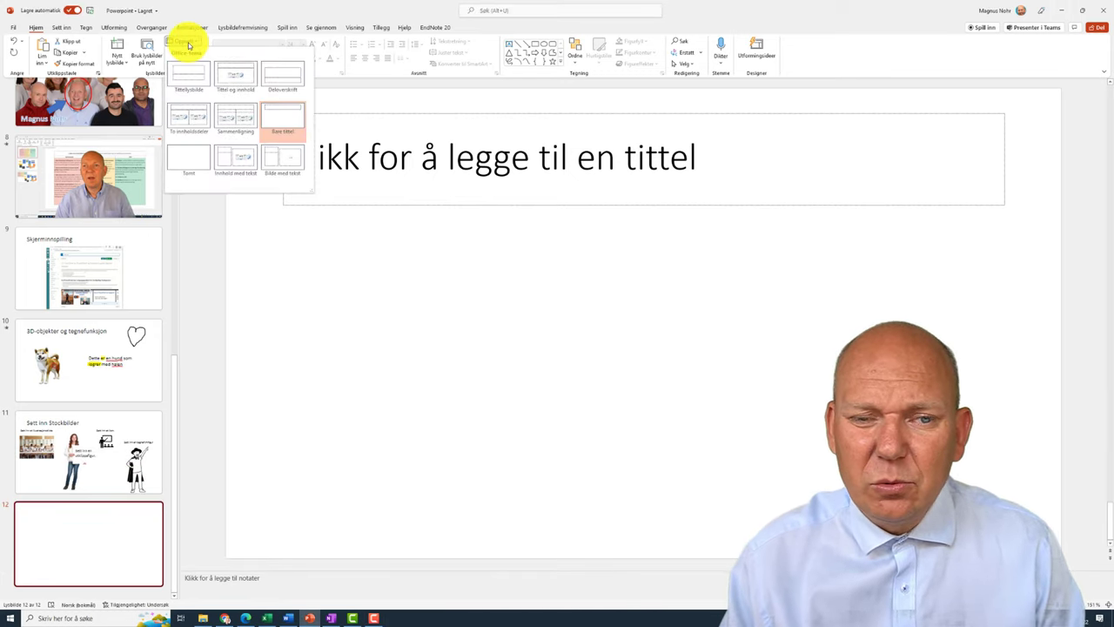
{"action": "left_click", "coordinate": [198, 159]}
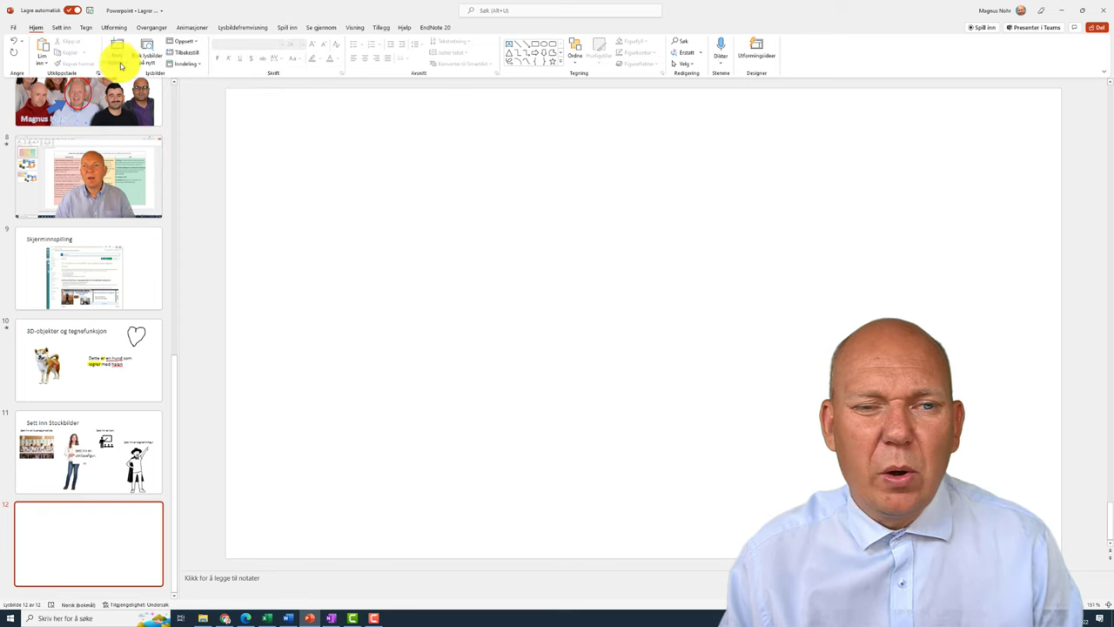
Step: Insert the smiling portrait photo from this computer onto slide 12
{"action": "left_click", "coordinate": [59, 27]}
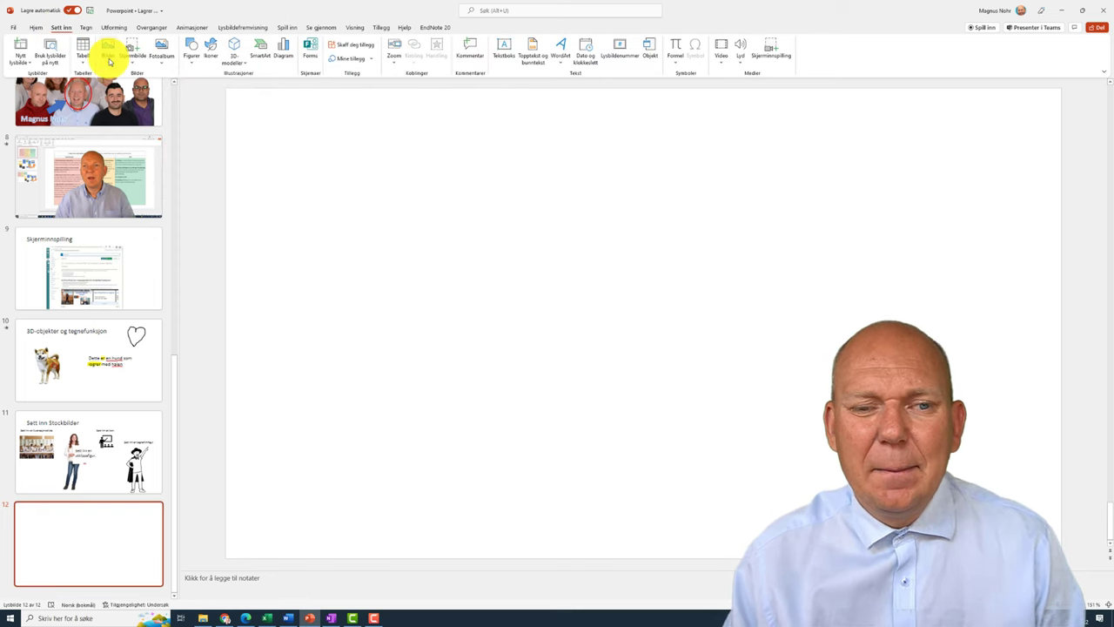
{"action": "left_click", "coordinate": [108, 52]}
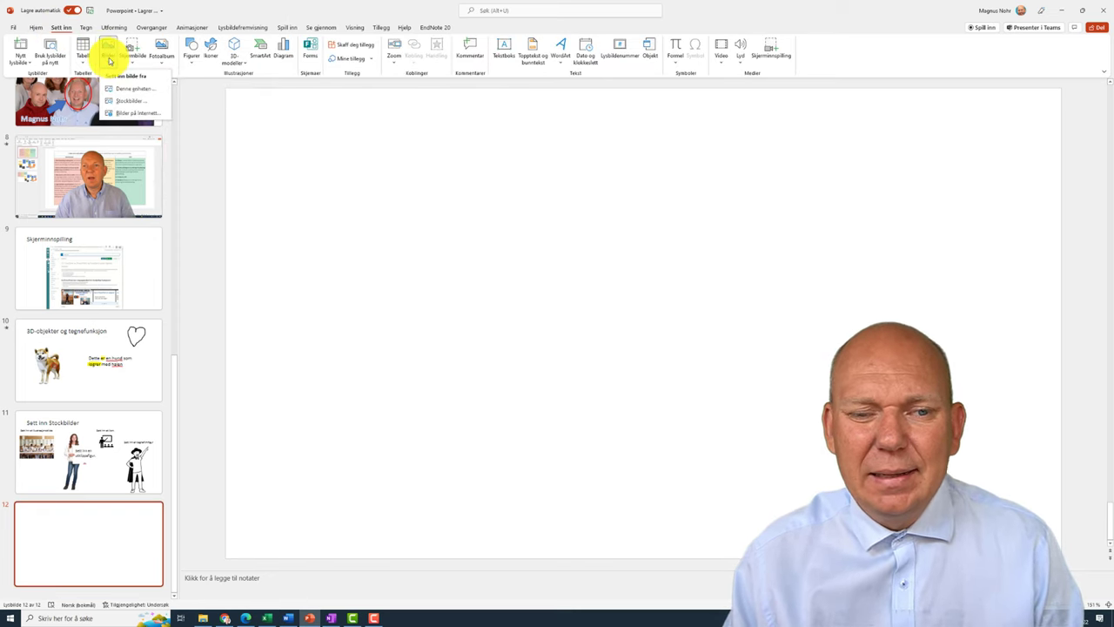
{"action": "left_click", "coordinate": [149, 94]}
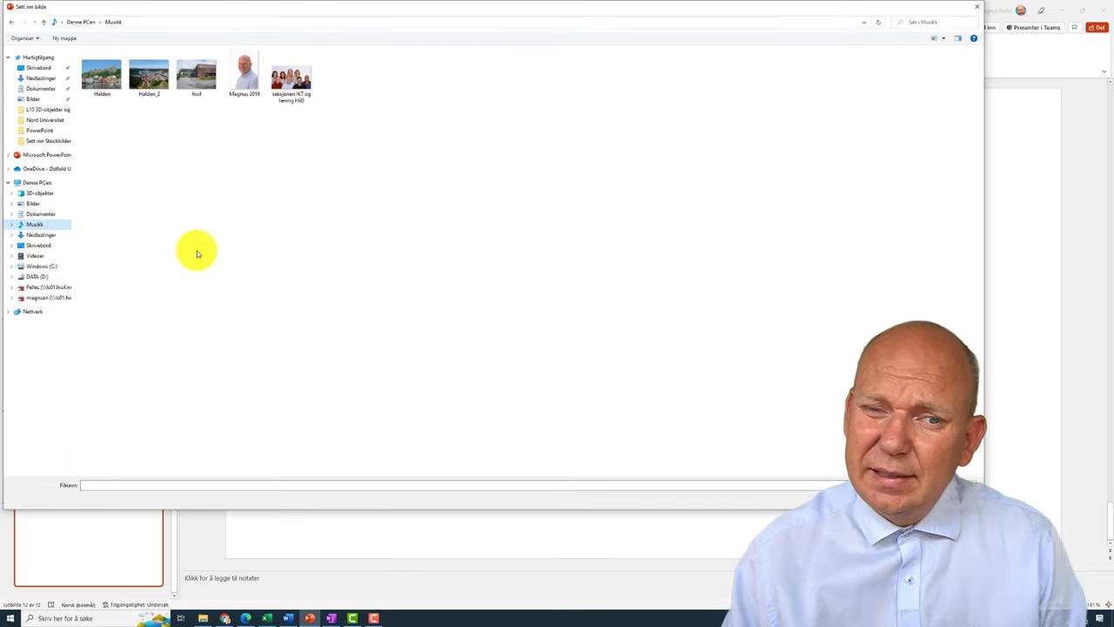
{"action": "left_click", "coordinate": [248, 79]}
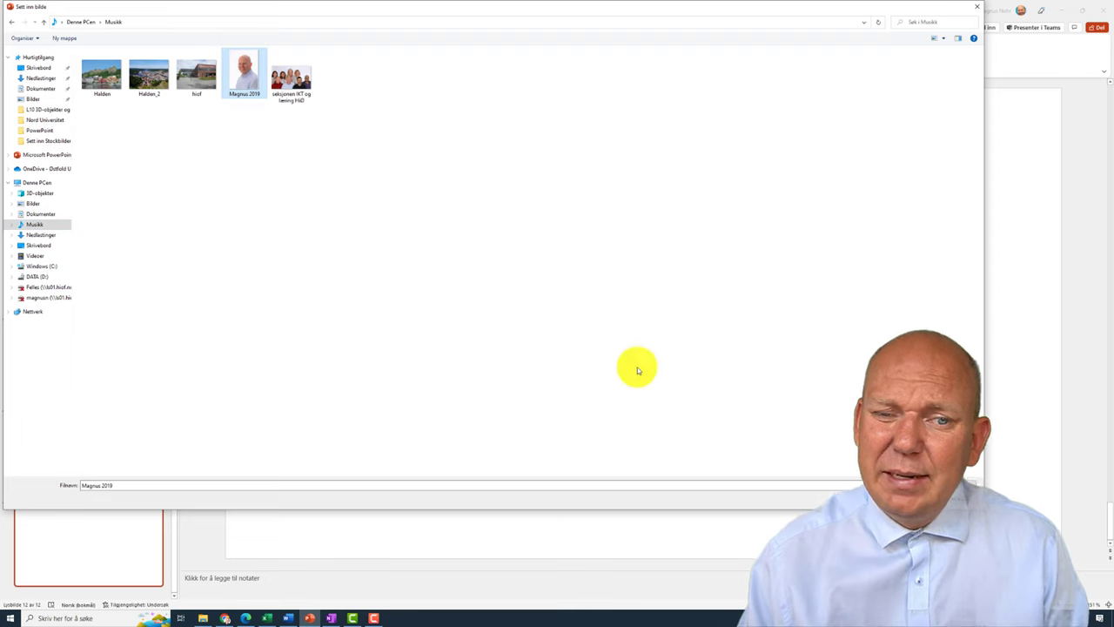
{"action": "left_click", "coordinate": [916, 497]}
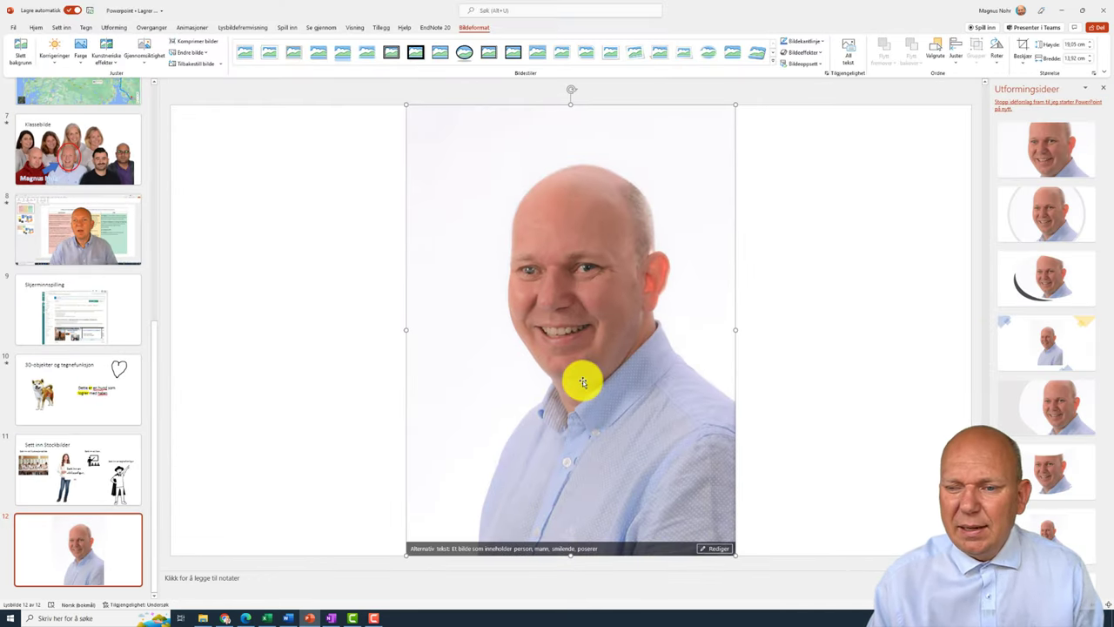
Step: Move the portrait photo flush against the slide's right edge
{"action": "left_click_drag", "start_coordinate": [597, 398], "coordinate": [792, 372]}
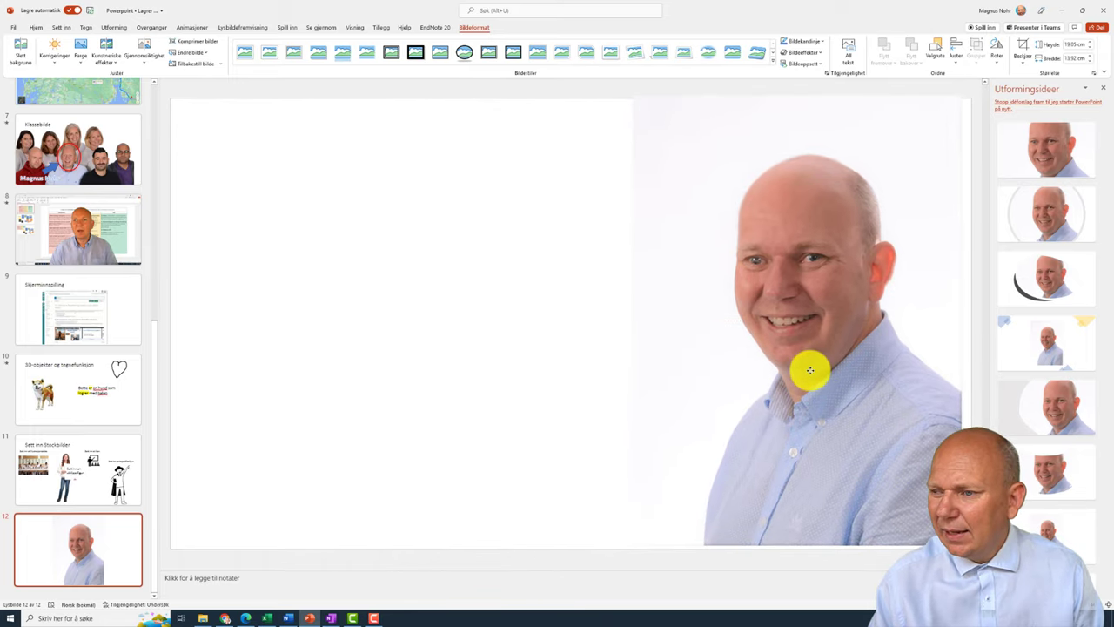
{"action": "left_click_drag", "start_coordinate": [793, 372], "coordinate": [815, 371]}
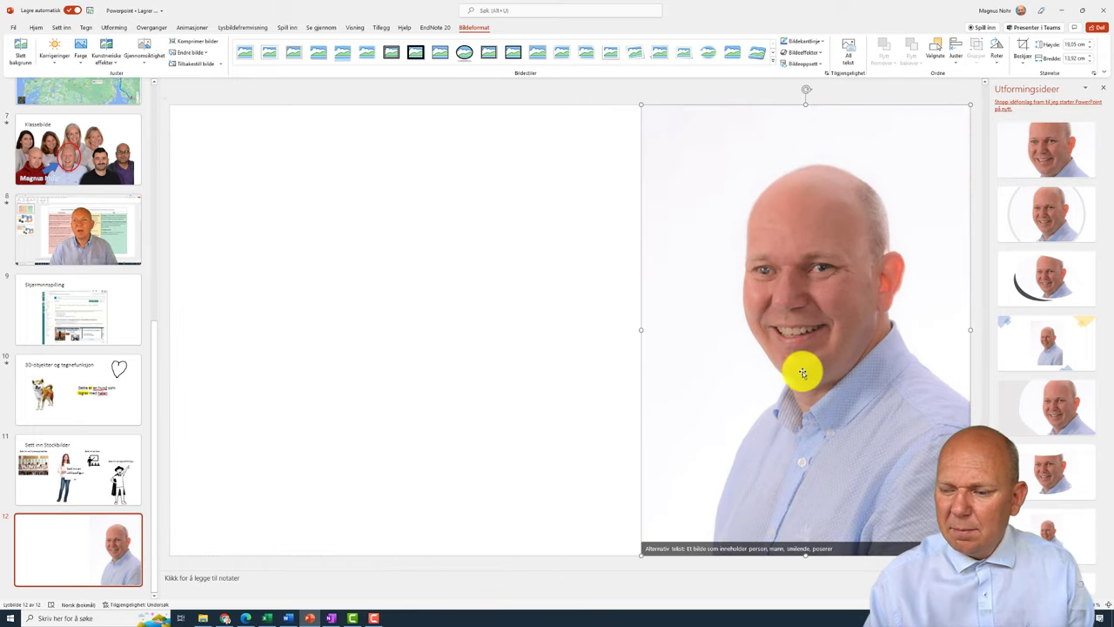
{"action": "left_click", "coordinate": [451, 392]}
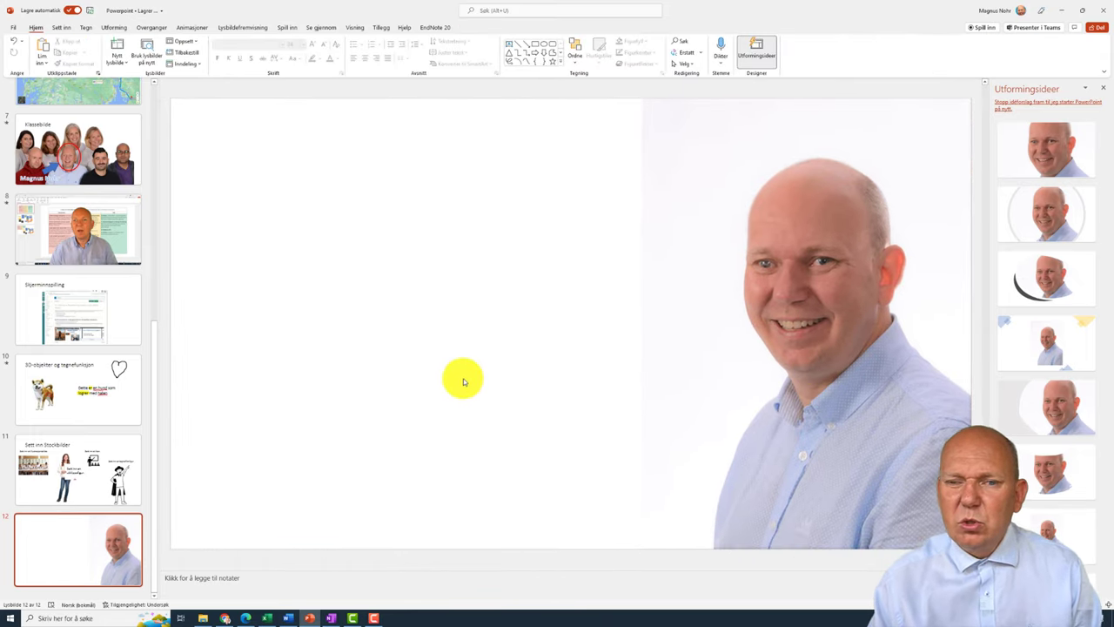
Step: Draw a blue rounded speech-bubble callout in the upper middle, its tail pointing at the man's face
{"action": "left_click", "coordinate": [61, 27]}
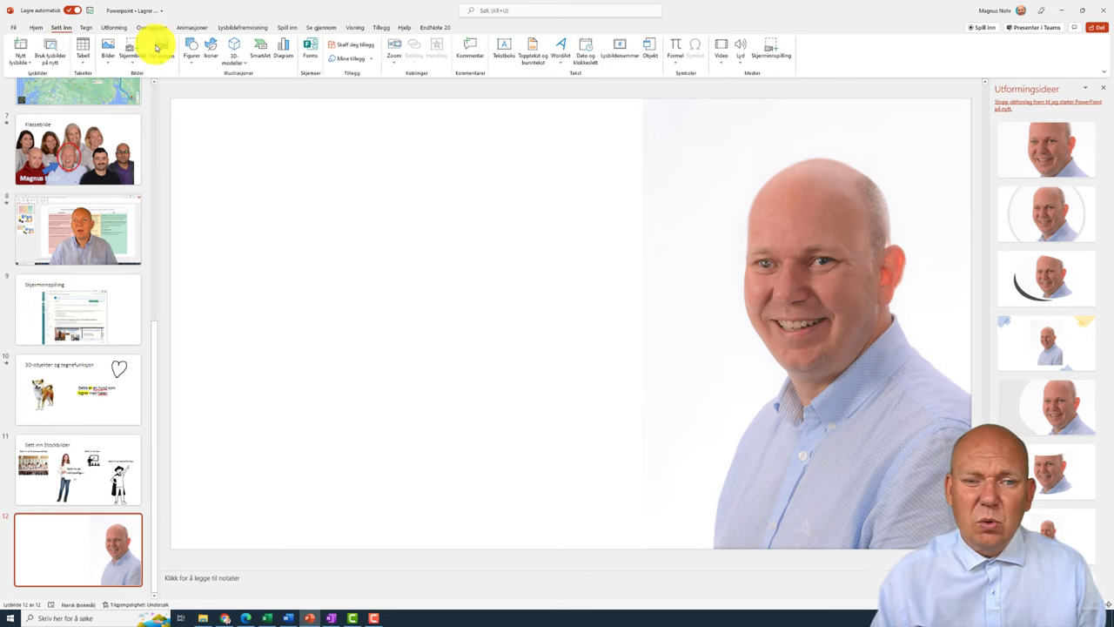
{"action": "left_click", "coordinate": [192, 52]}
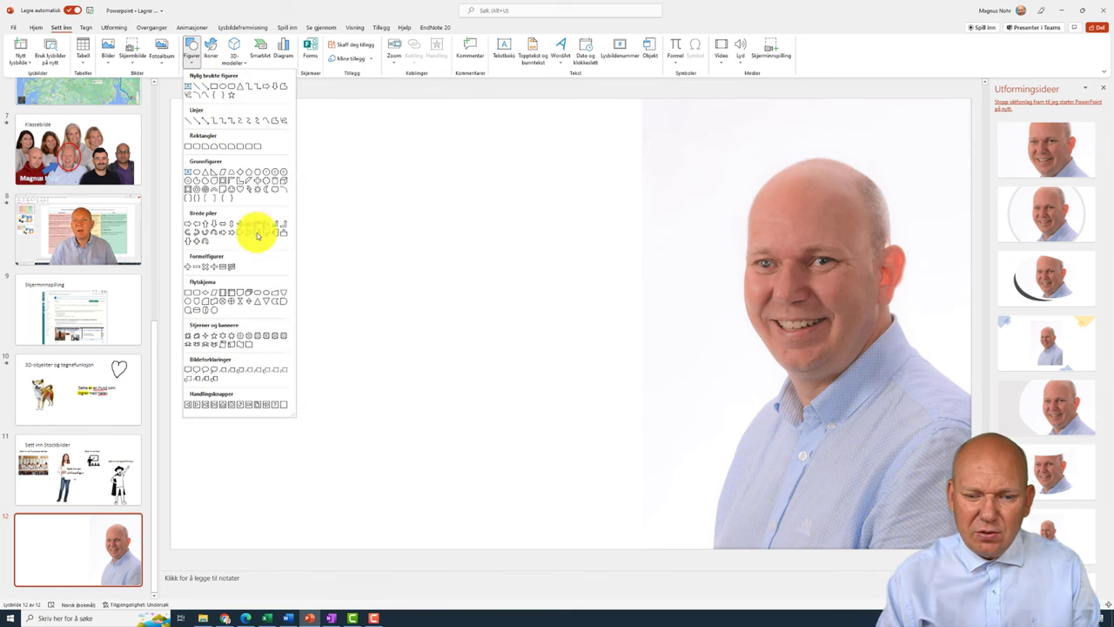
{"action": "left_click", "coordinate": [197, 373]}
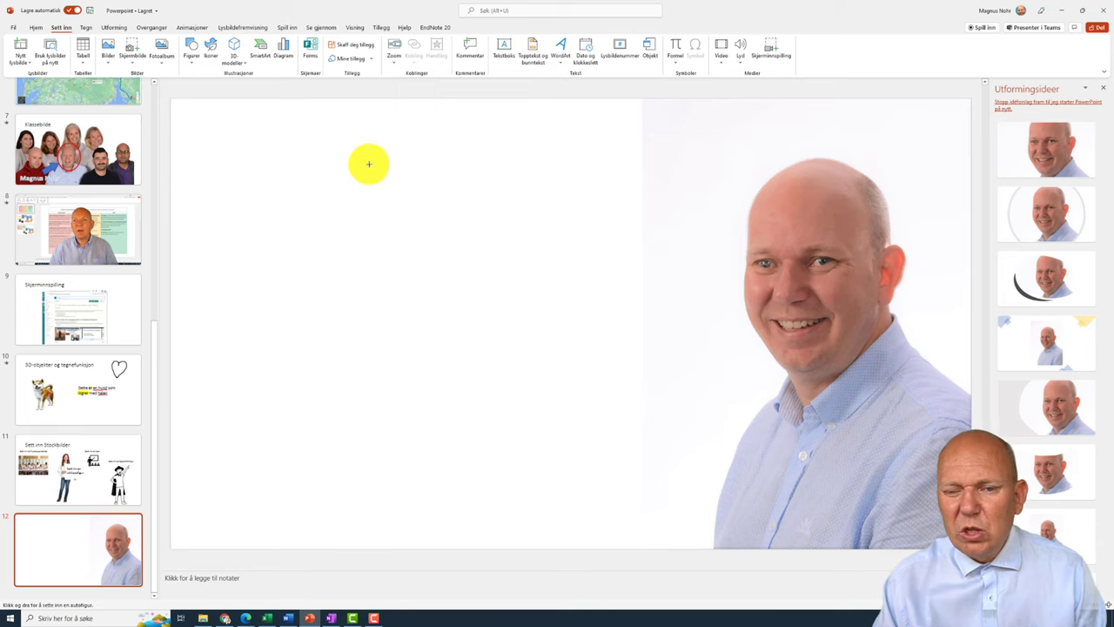
{"action": "mouse_move", "coordinate": [347, 161]}
{"action": "left_mouse_down"}
{"action": "mouse_move", "coordinate": [594, 279]}
{"action": "mouse_move", "coordinate": [666, 296]}
{"action": "left_mouse_up"}
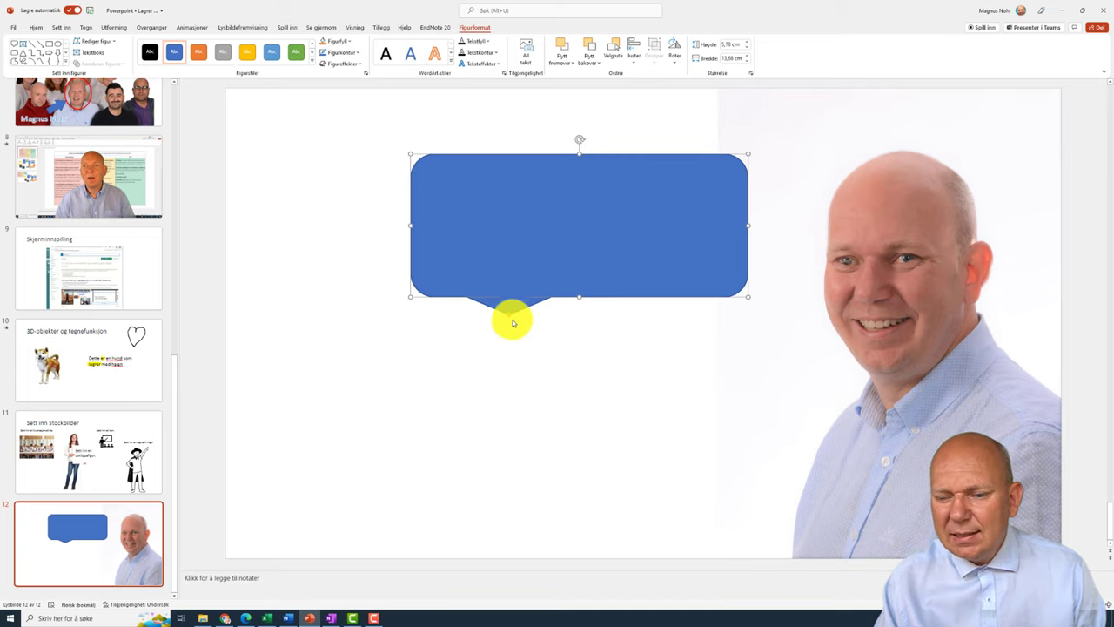
{"action": "left_click_drag", "start_coordinate": [510, 318], "coordinate": [822, 307]}
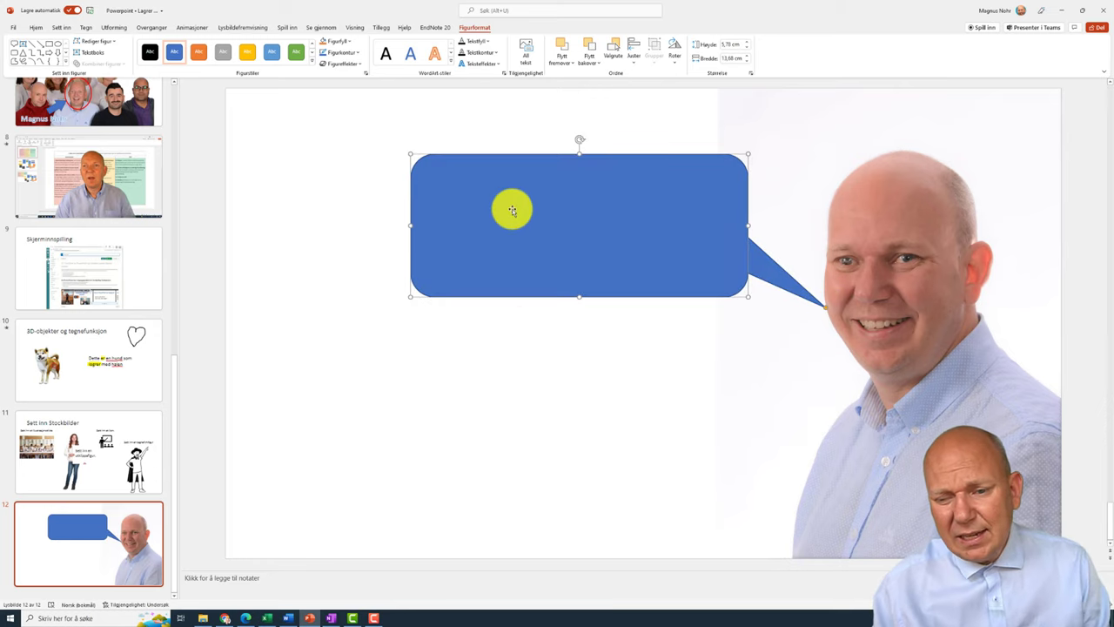
Step: Type 'Jeg gleder meg til vi ses neste gang!' in the callout and enlarge its font size
{"action": "type", "text": "Jeg gleder meg til vi ses neste gang!"}
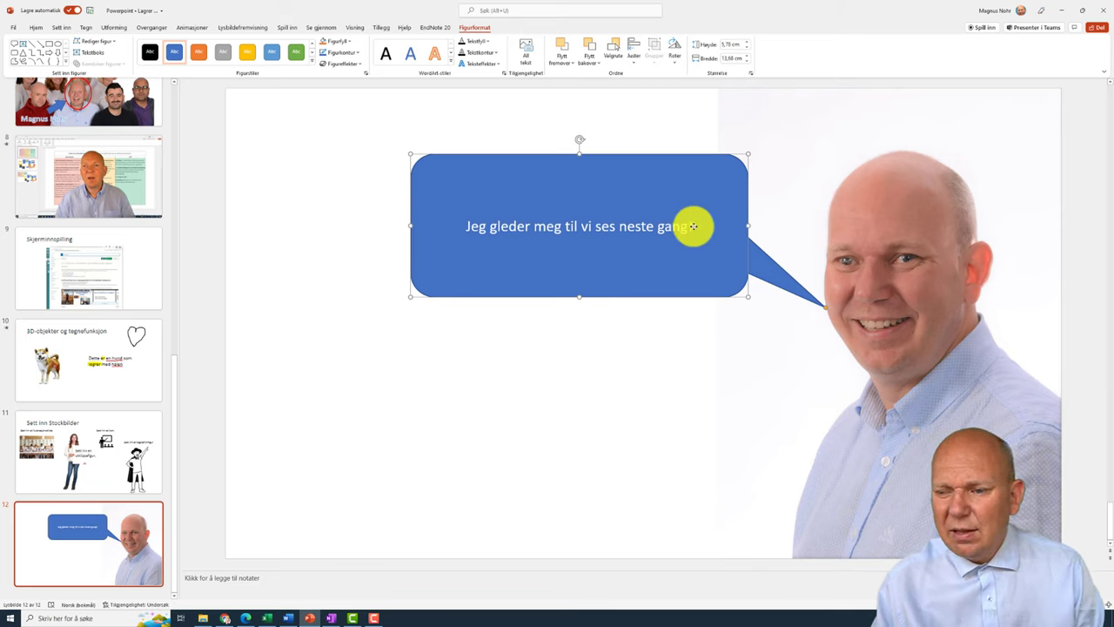
{"action": "left_click_drag", "start_coordinate": [693, 225], "coordinate": [477, 226]}
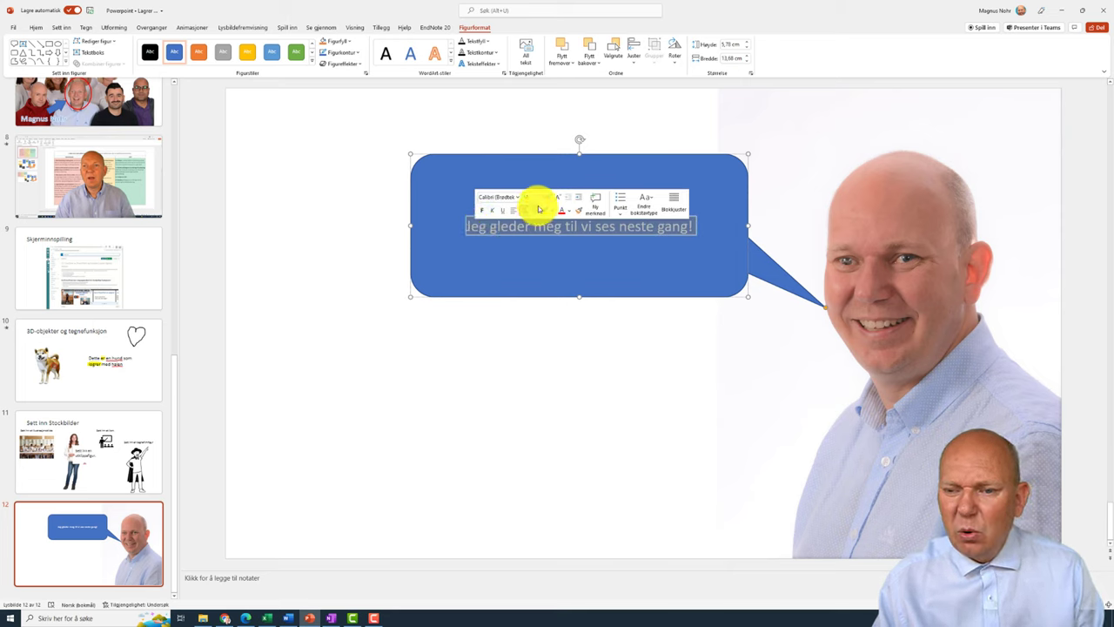
{"action": "left_click", "coordinate": [539, 197]}
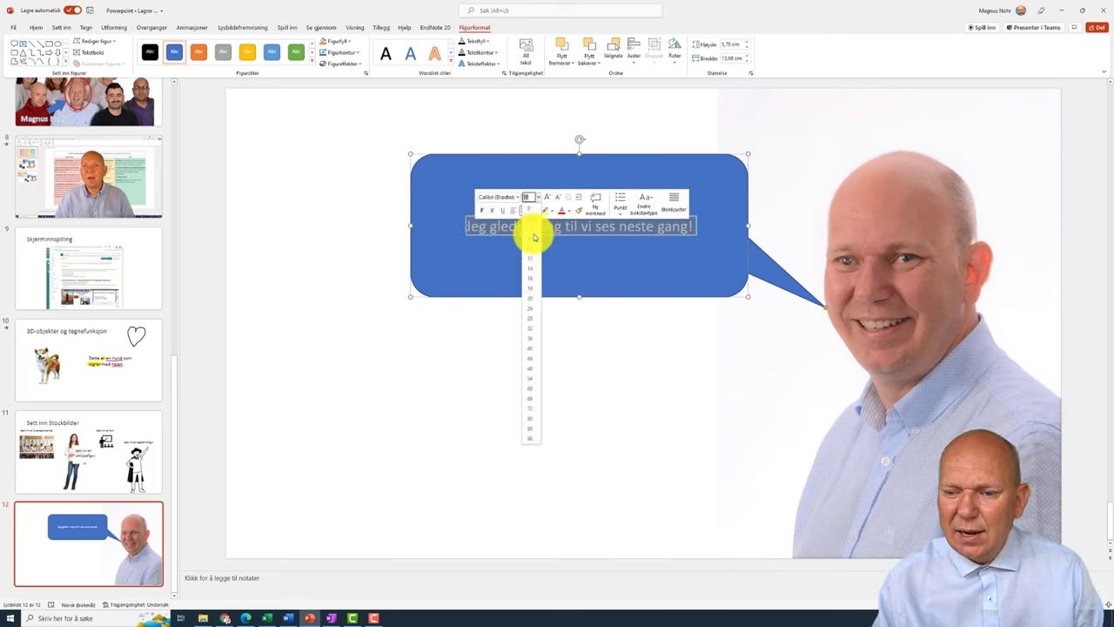
{"action": "left_click", "coordinate": [536, 388]}
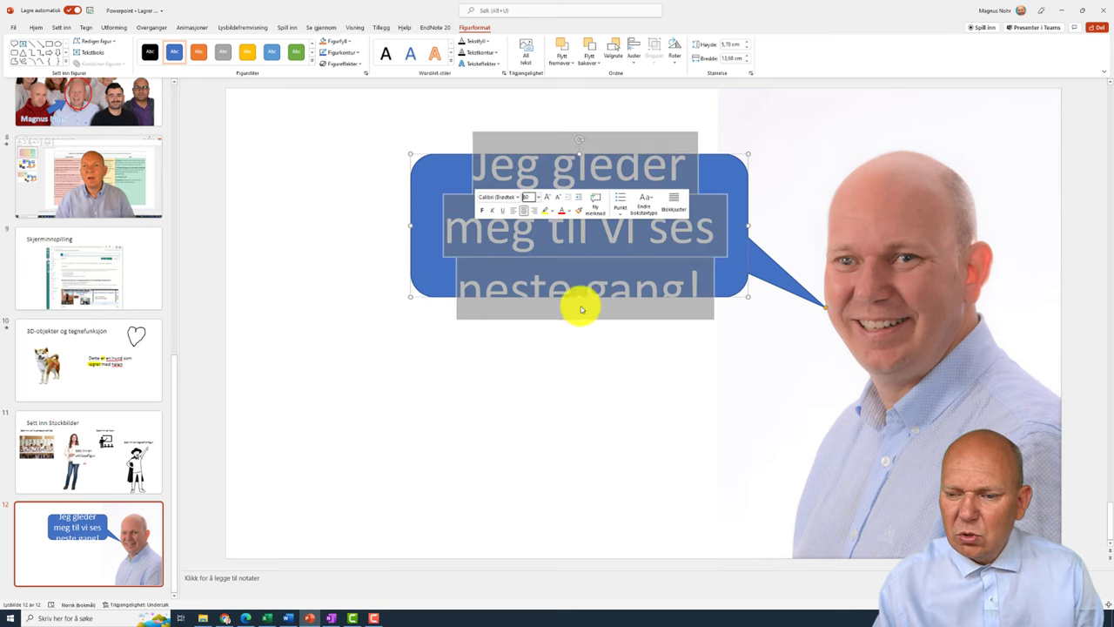
{"action": "left_click", "coordinate": [597, 341]}
Step: Make the callout taller so the text fits and aim its tail at the man's mouth
{"action": "left_click", "coordinate": [574, 296]}
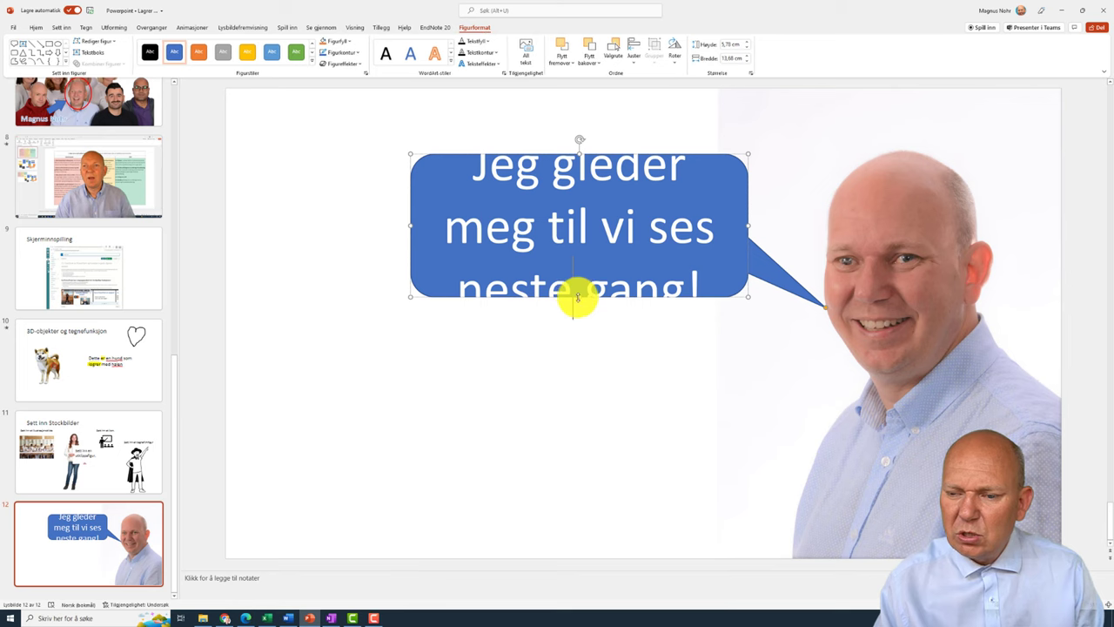
{"action": "left_click_drag", "start_coordinate": [577, 296], "coordinate": [577, 346]}
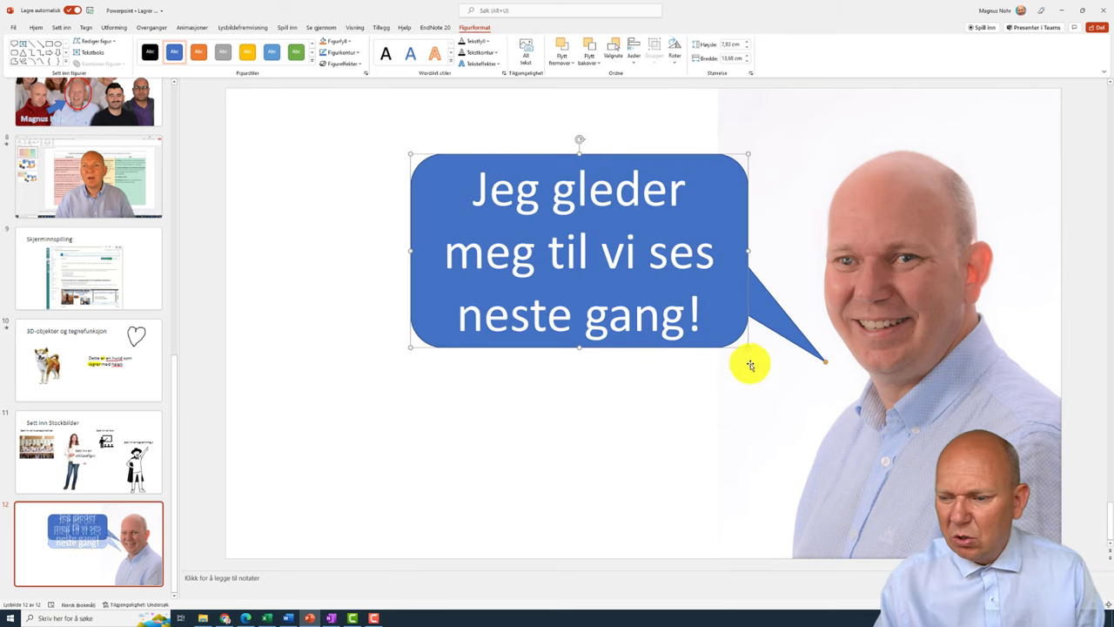
{"action": "left_click_drag", "start_coordinate": [828, 364], "coordinate": [831, 322]}
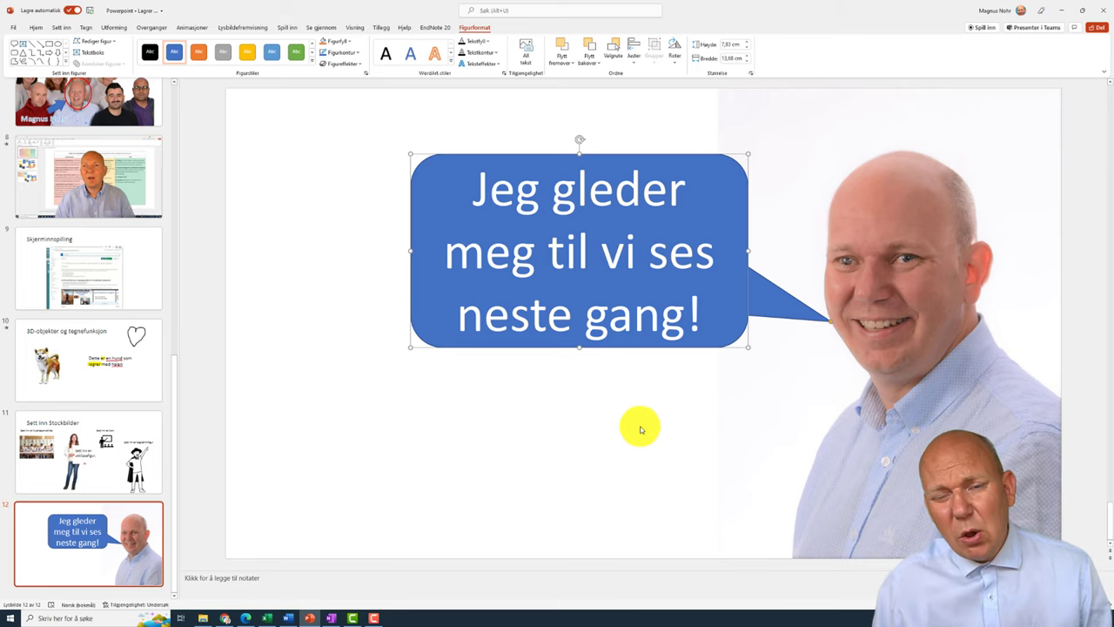
{"action": "left_click", "coordinate": [628, 424]}
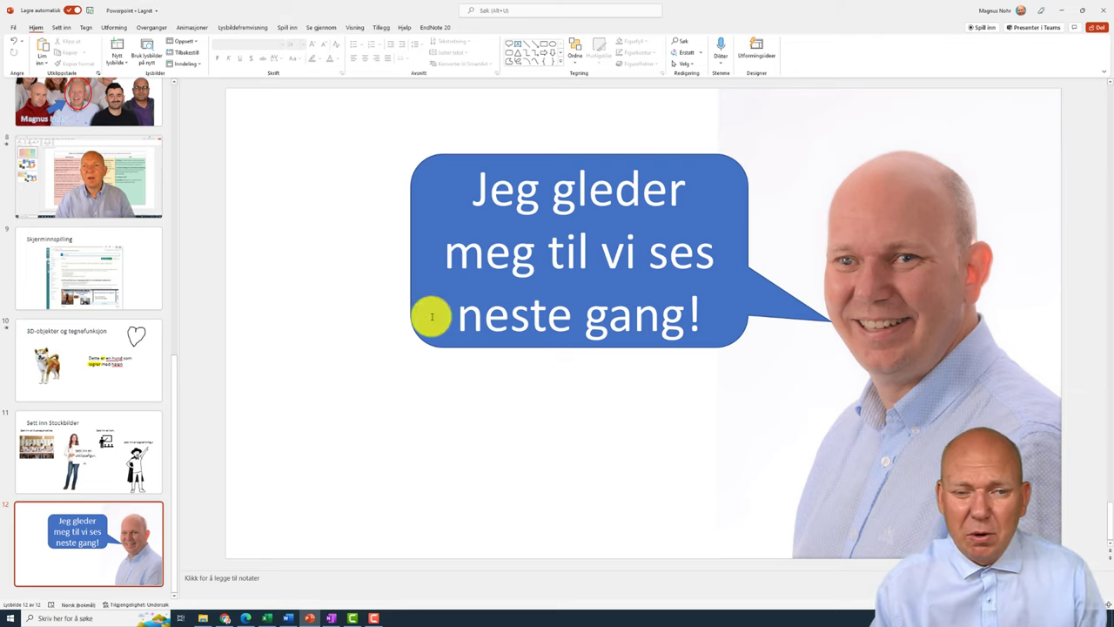
Step: Record a sound clip with Spill inn lyd and insert it as 'Innspilt lyd' on the slide
{"action": "left_click", "coordinate": [60, 27]}
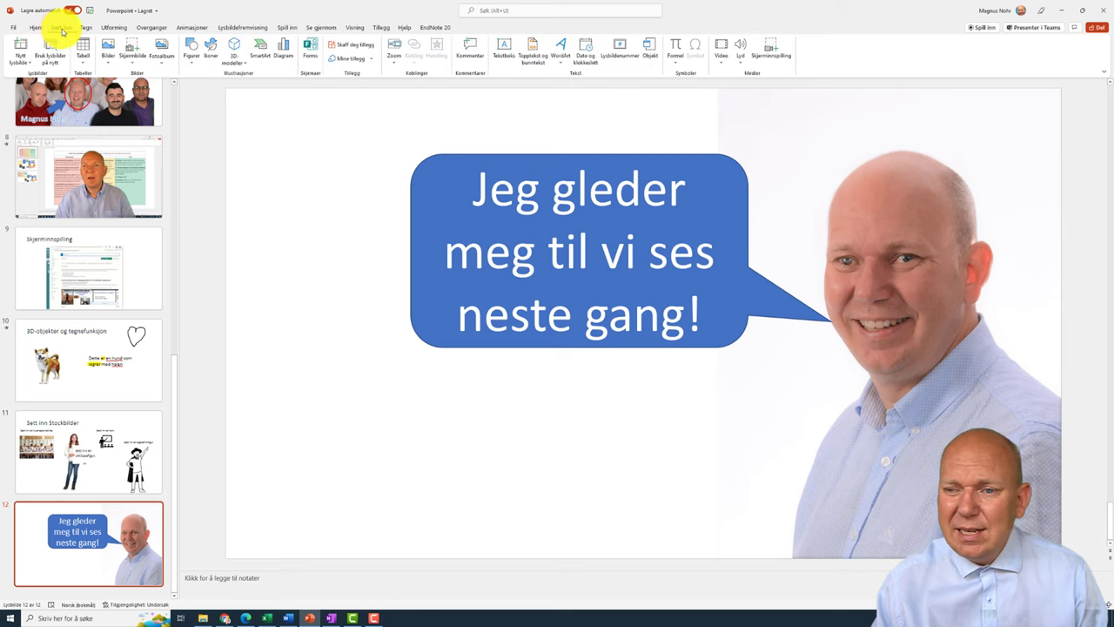
{"action": "left_click", "coordinate": [740, 65]}
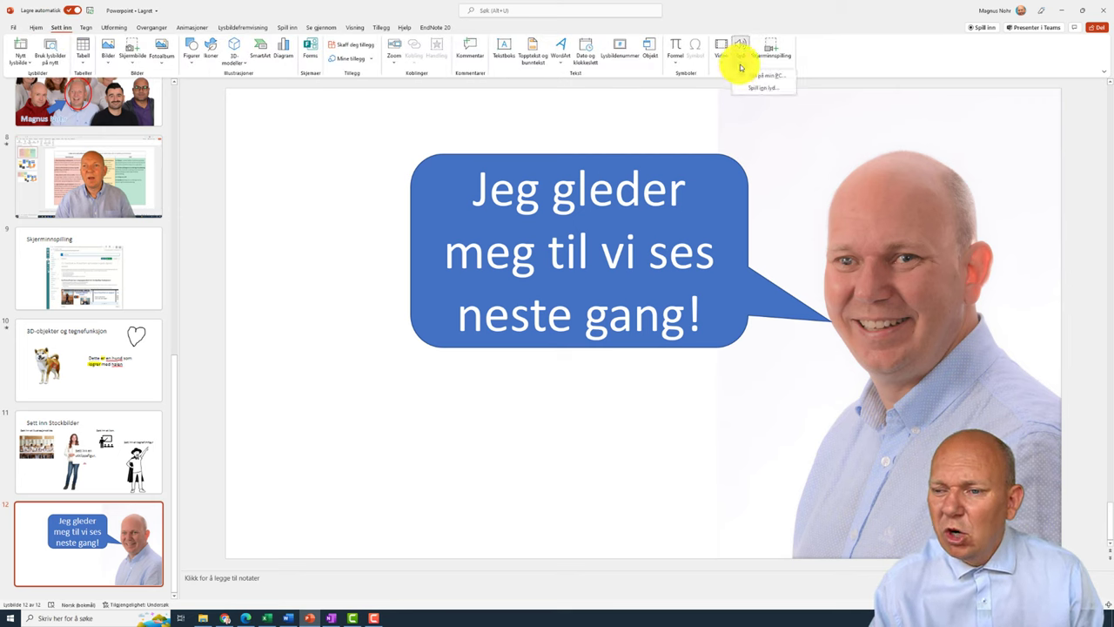
{"action": "left_click", "coordinate": [766, 88]}
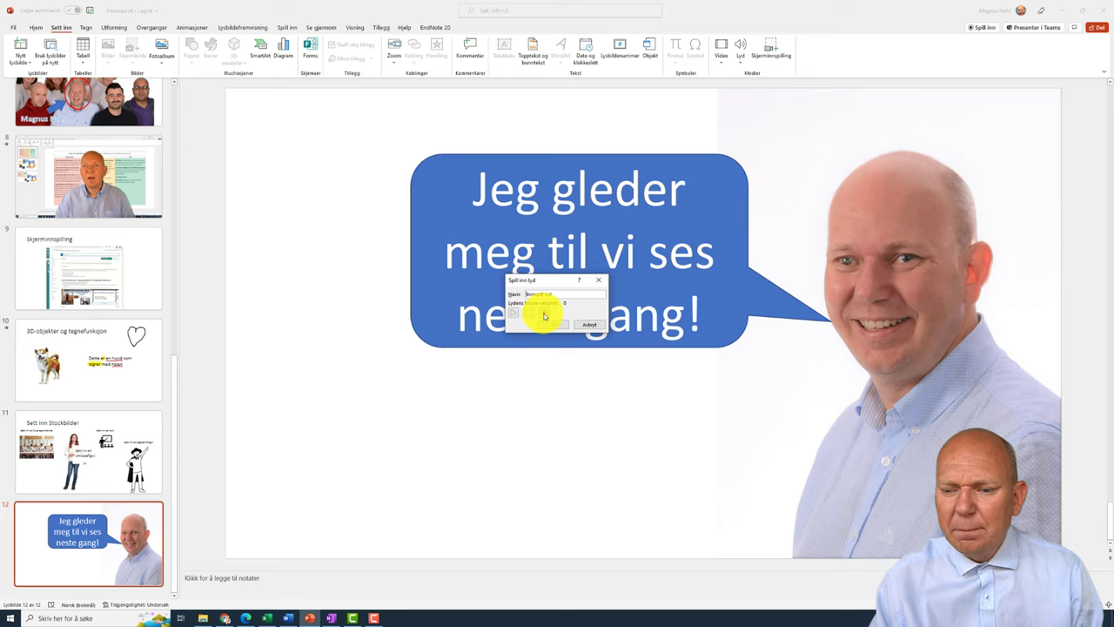
{"action": "left_click_drag", "start_coordinate": [543, 315], "coordinate": [557, 399]}
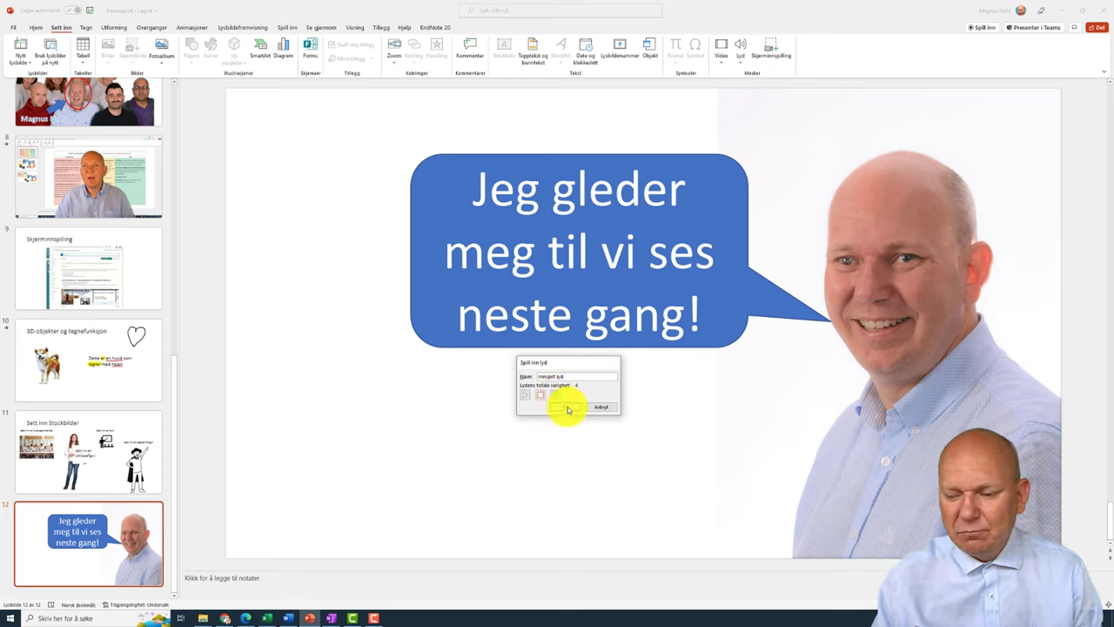
{"action": "left_click", "coordinate": [565, 407]}
{"action": "mouse_move", "coordinate": [633, 324]}
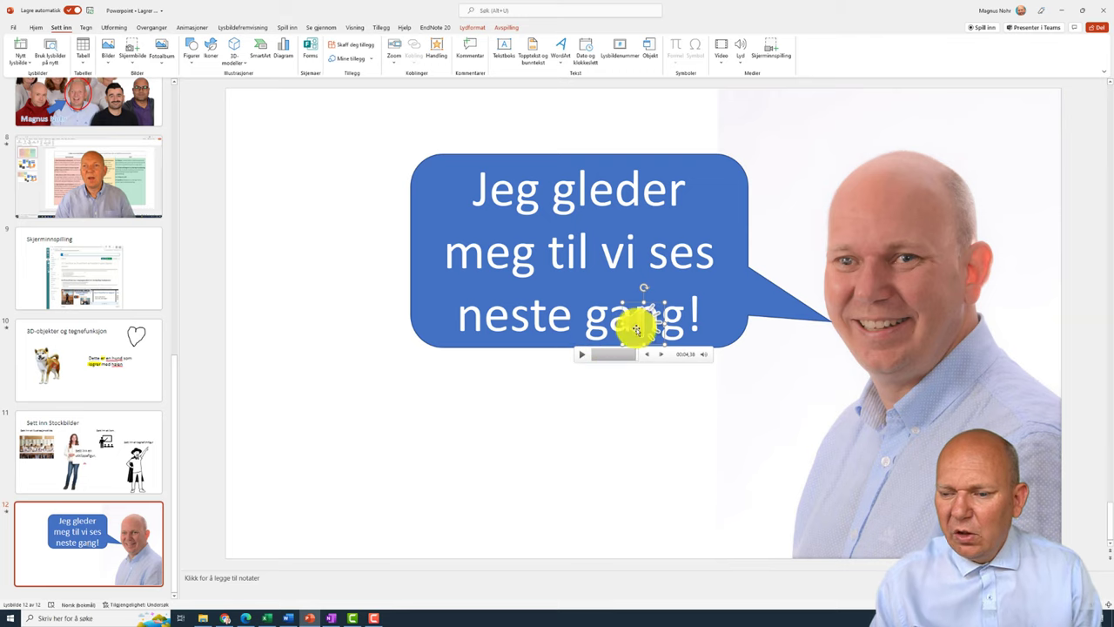
Step: Set the recorded clip's Start option to Automatisk on the Avspilling tab
{"action": "key", "text": "Delete"}
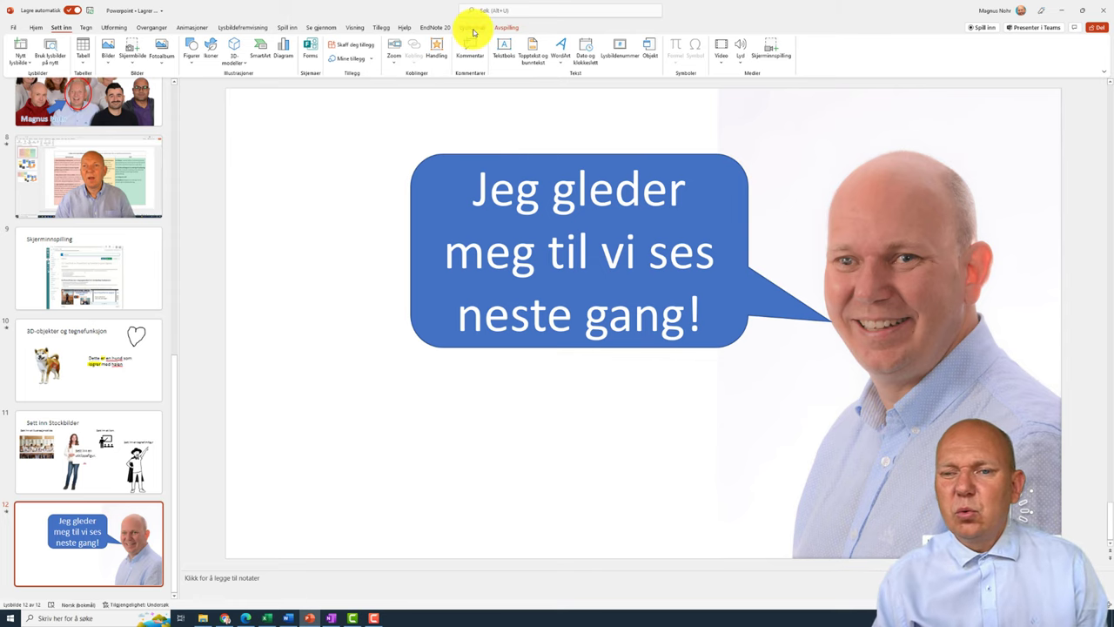
{"action": "left_click", "coordinate": [472, 28]}
{"action": "left_click", "coordinate": [508, 28]}
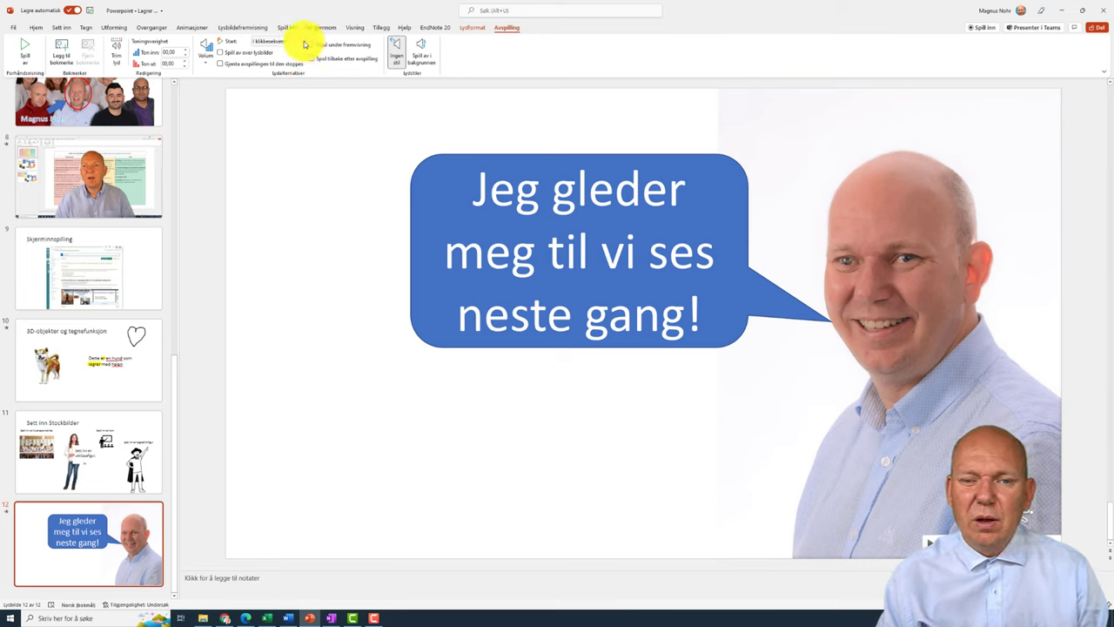
{"action": "left_click", "coordinate": [304, 43]}
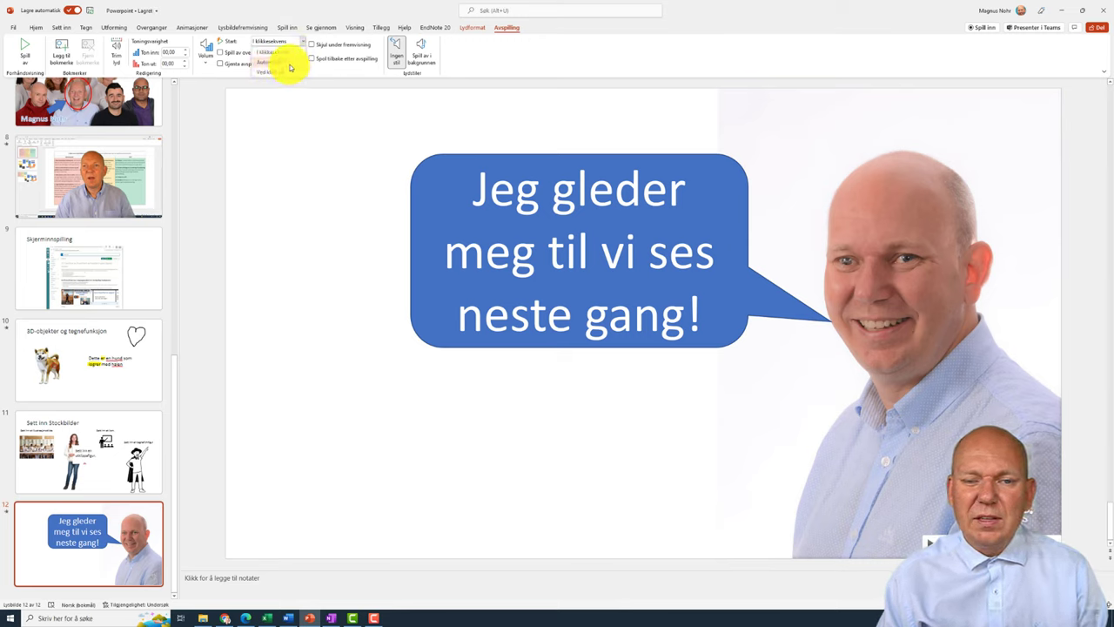
{"action": "left_click", "coordinate": [290, 65]}
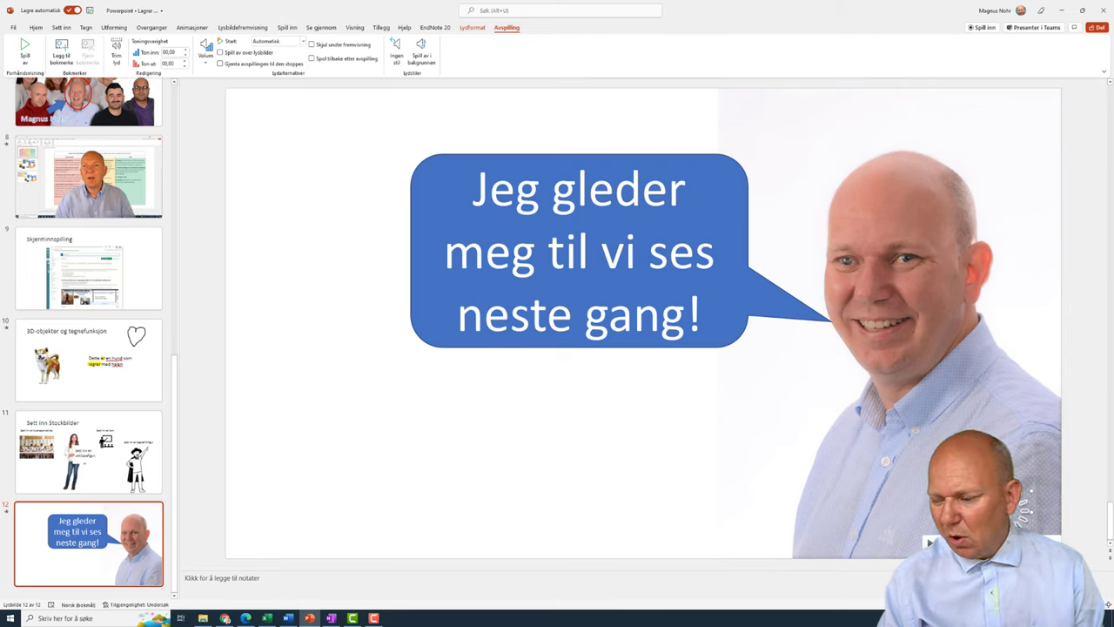
Step: Play slide 12 as a slideshow from the current slide, then exit back to Normal view
{"action": "key", "text": "shift+F5"}
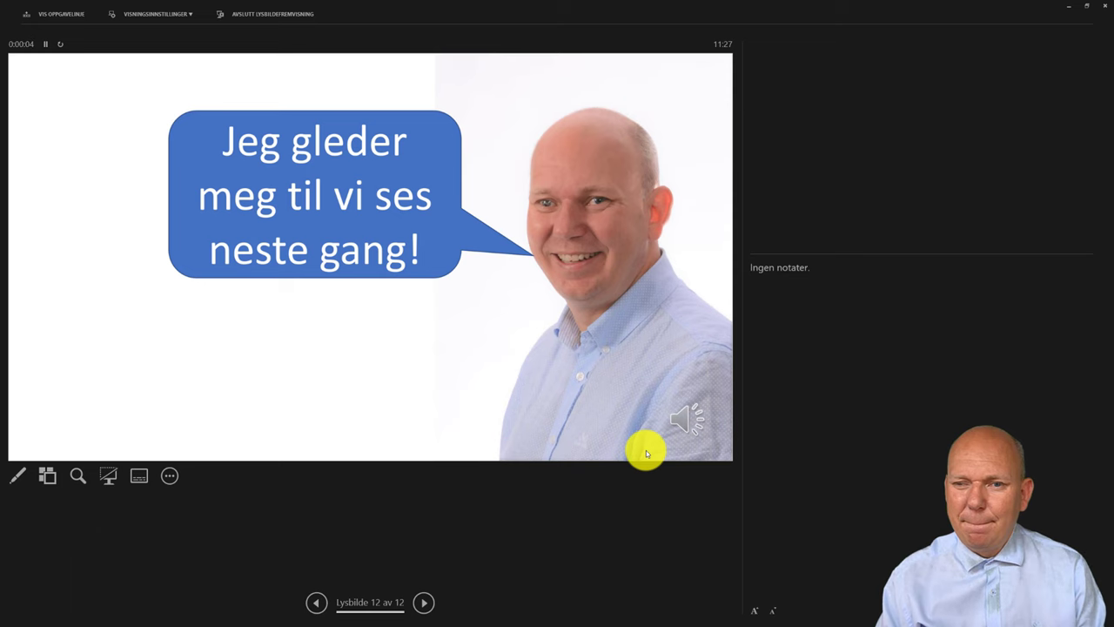
{"action": "key", "text": "Escape"}
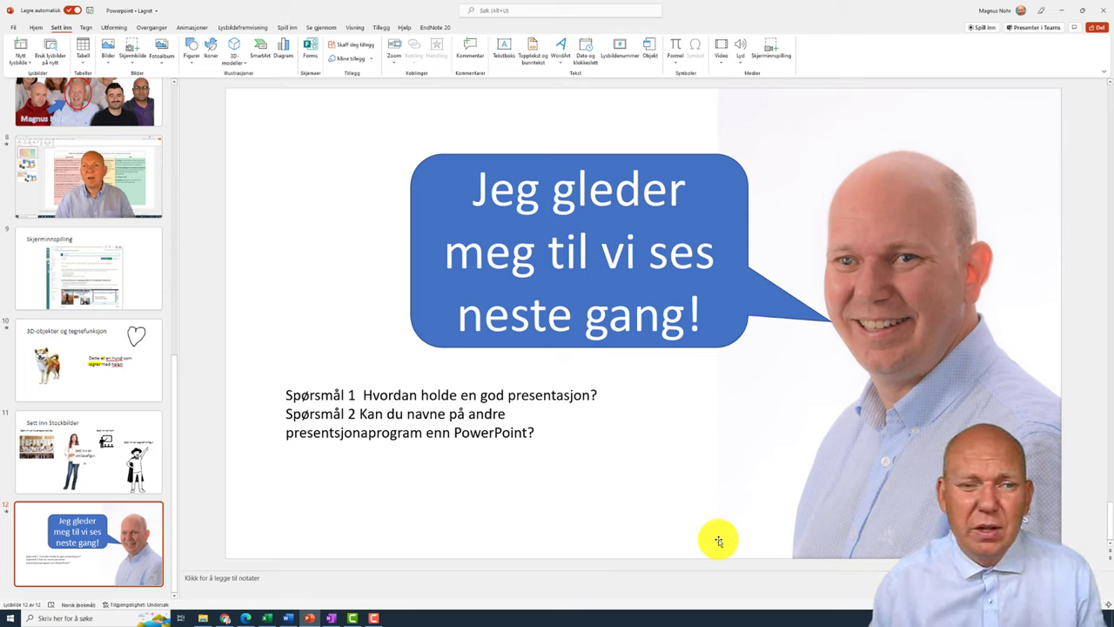
Step: Record a second sound clip and place its audio icon beside Spørsmål 1
{"action": "left_click", "coordinate": [742, 59]}
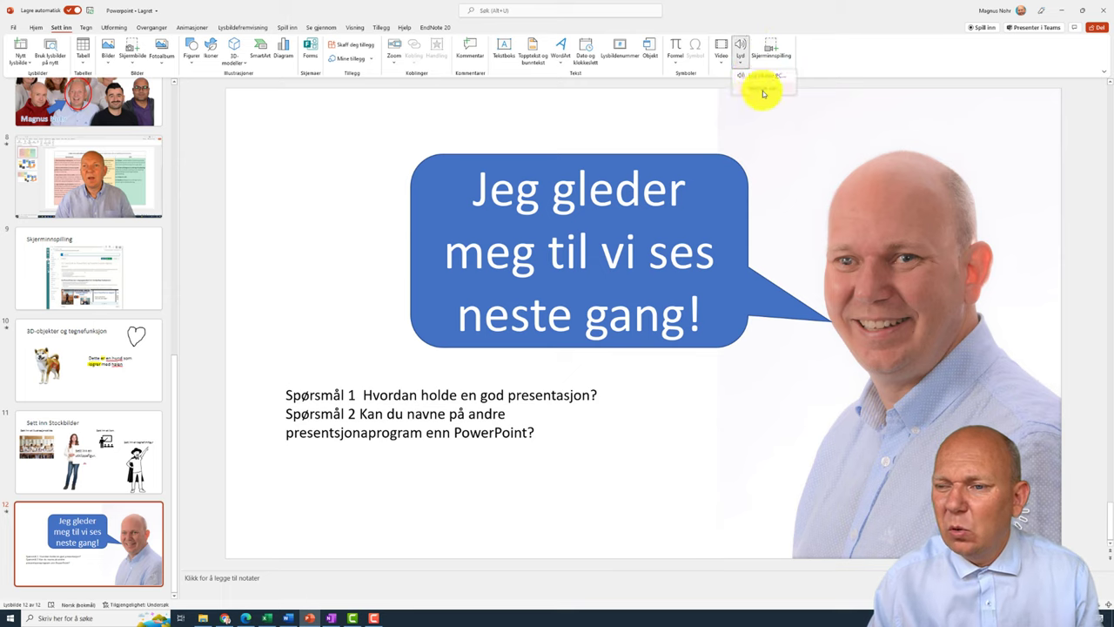
{"action": "left_click", "coordinate": [762, 91]}
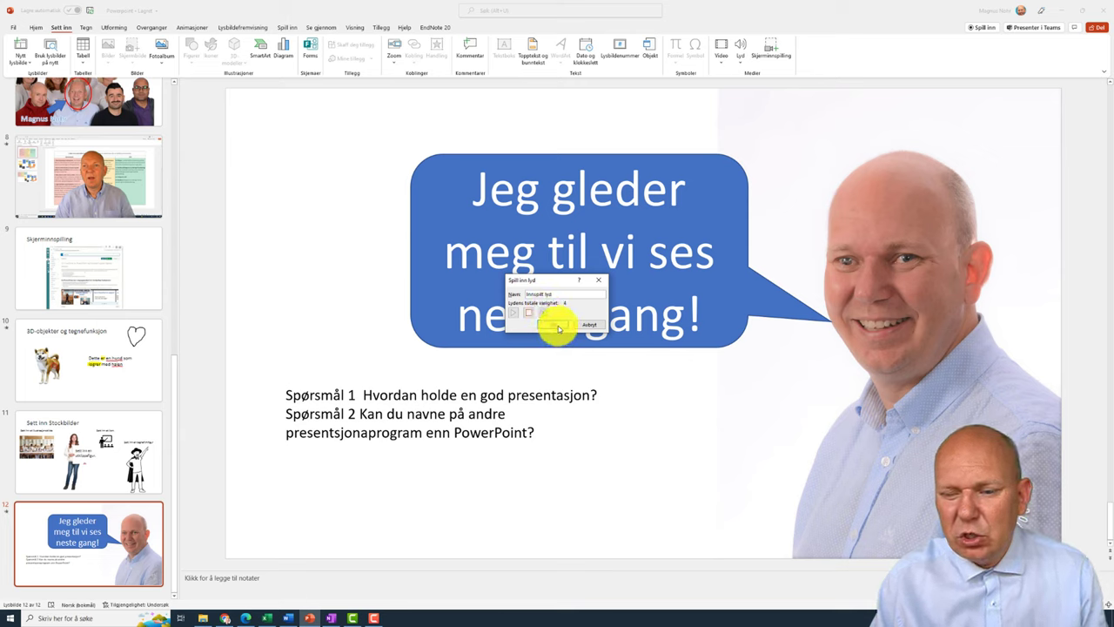
{"action": "left_click", "coordinate": [557, 324]}
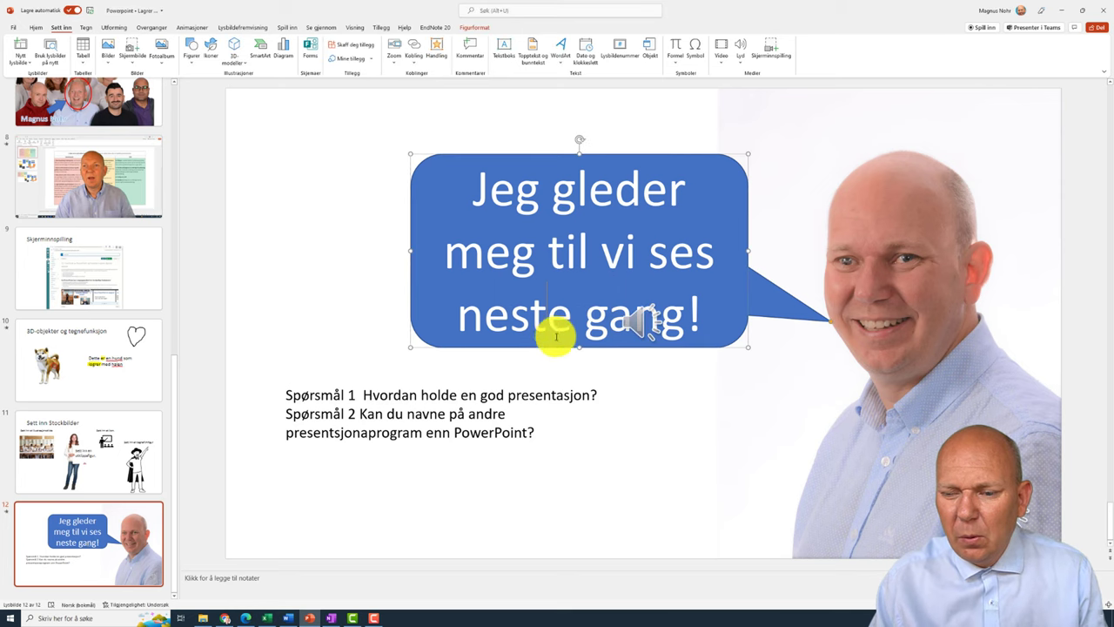
{"action": "left_click_drag", "start_coordinate": [634, 326], "coordinate": [606, 400]}
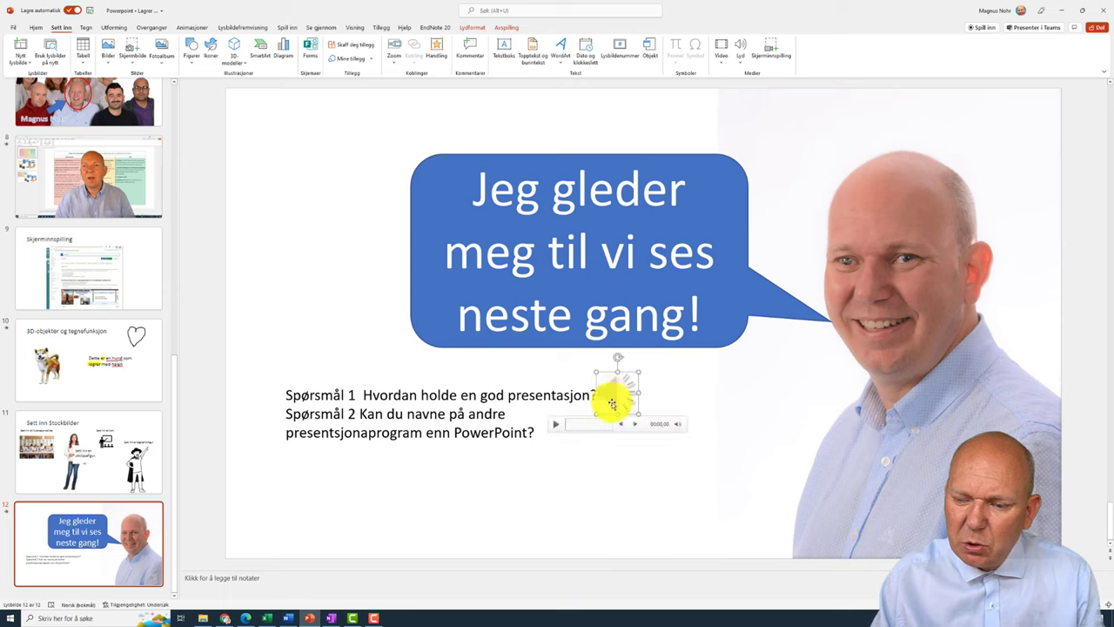
{"action": "left_click", "coordinate": [619, 469]}
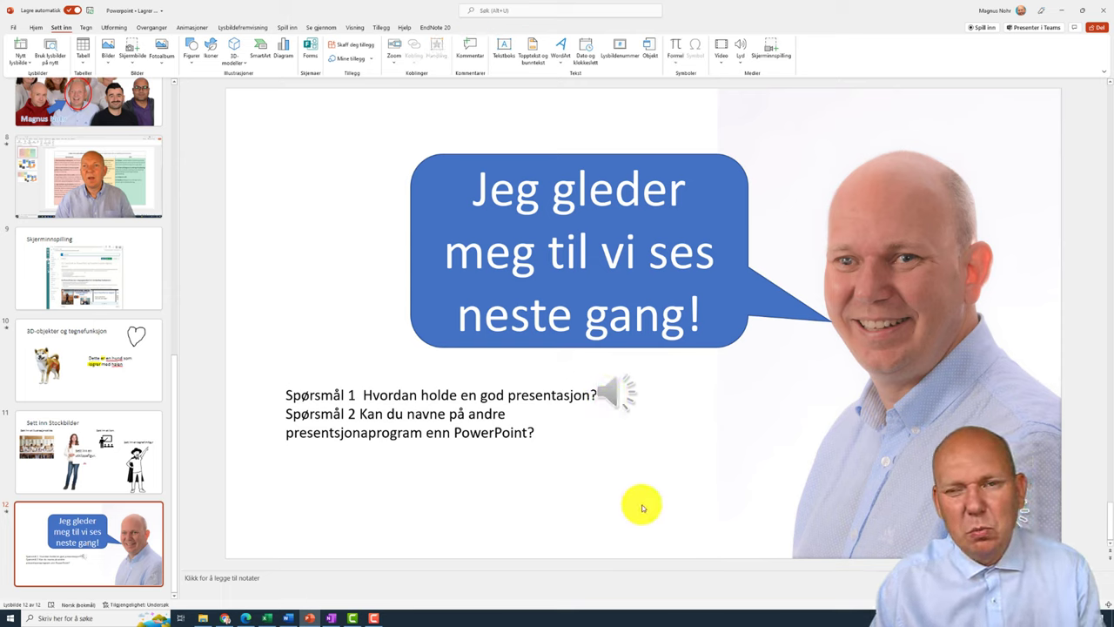